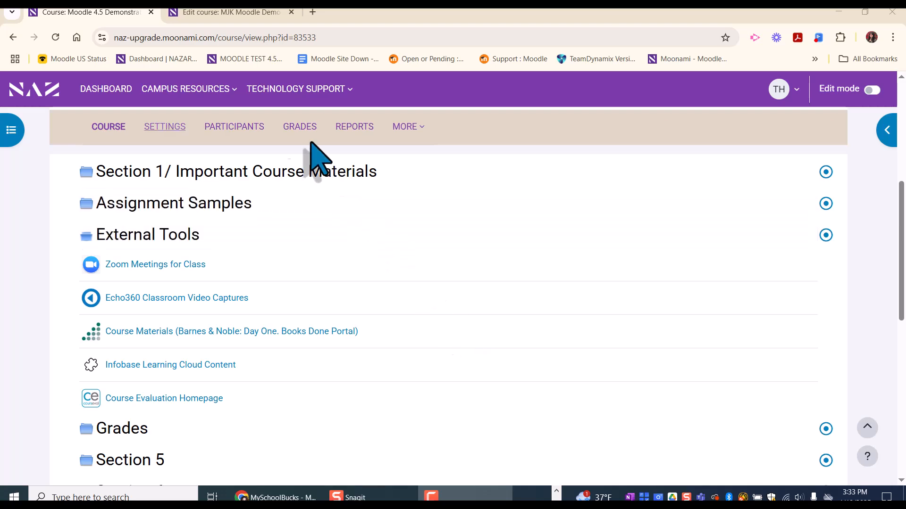
Switch to the MJK Moodle Demo Course and start adding an External tool activity to examine the list of preconfigured tools
{"action": "left_click", "coordinate": [204, 14]}
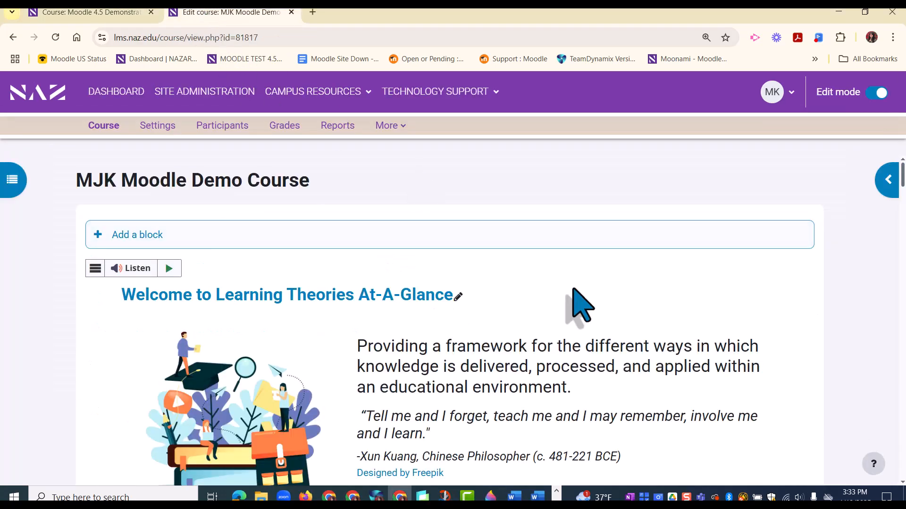
{"action": "scroll", "coordinate": [573, 297], "scroll_direction": "down", "scroll_amount": 5}
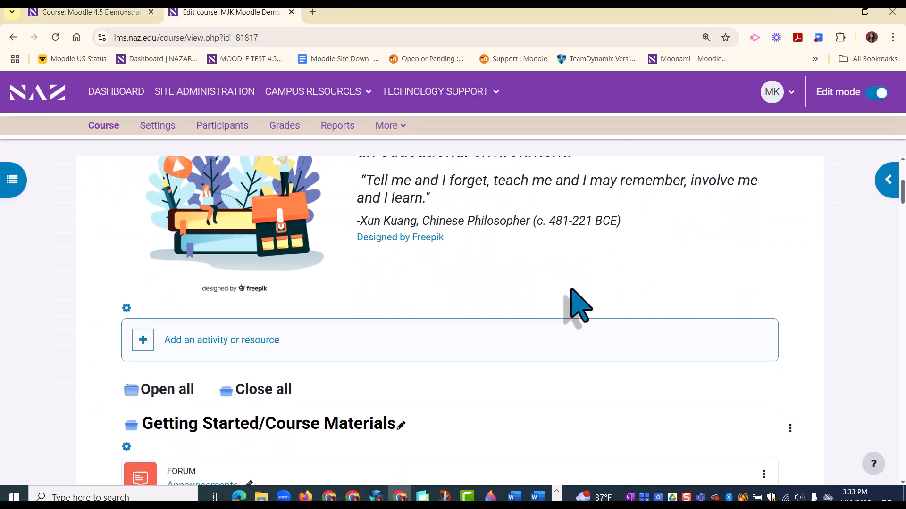
{"action": "left_click", "coordinate": [300, 351]}
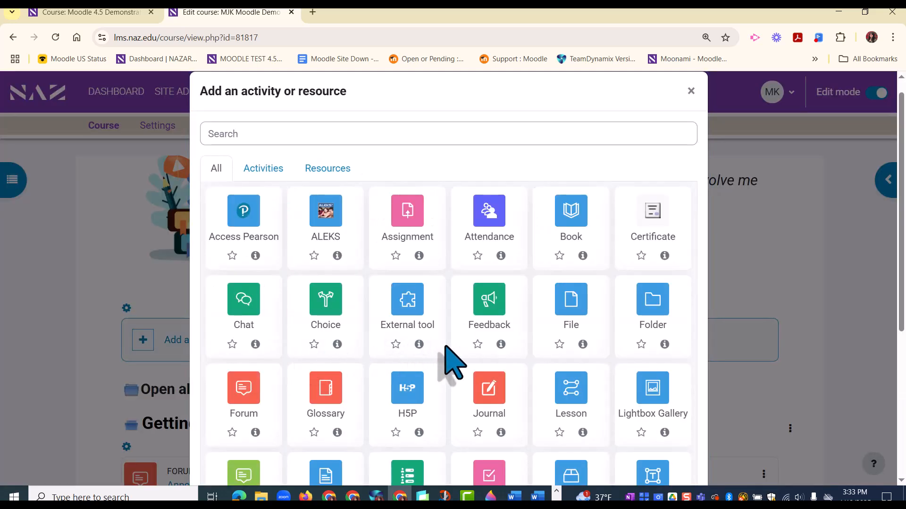
{"action": "left_click", "coordinate": [404, 311]}
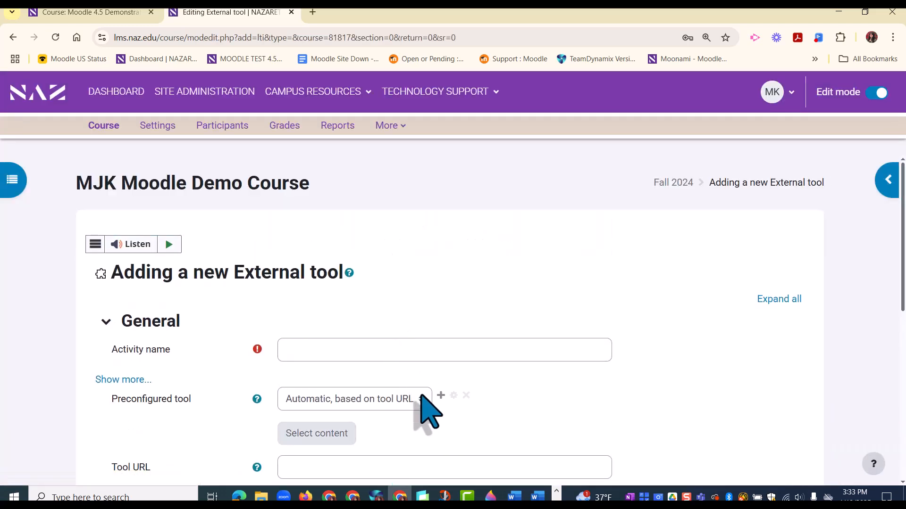
{"action": "left_click", "coordinate": [420, 399]}
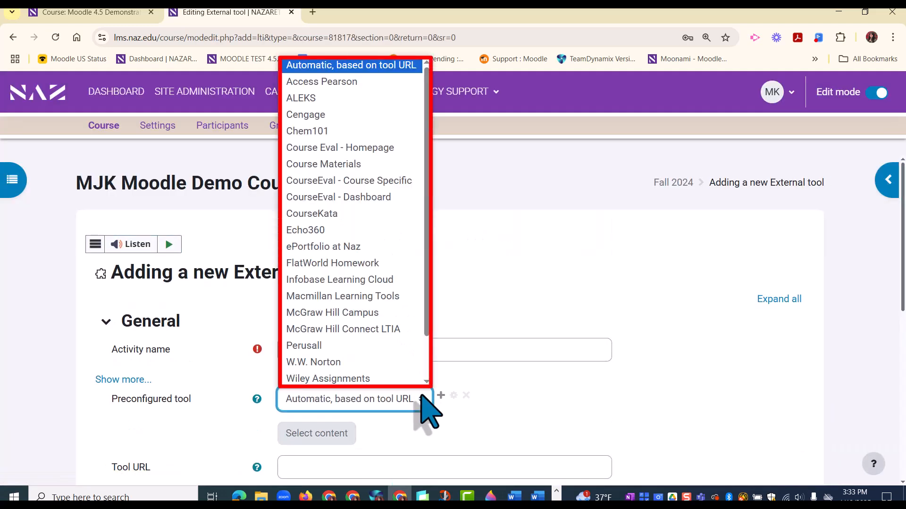
{"action": "scroll", "coordinate": [415, 347], "scroll_direction": "down", "scroll_amount": 1}
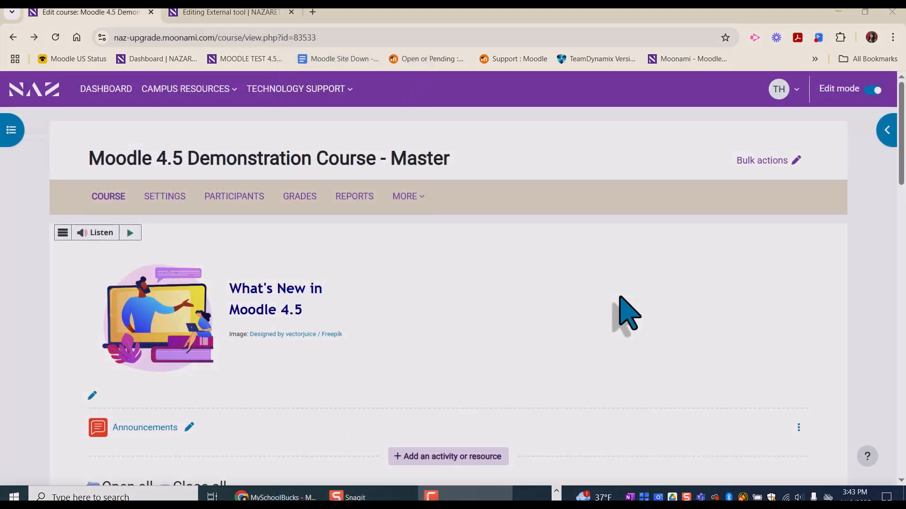
In the Moodle 4.5 demonstration course, add the ePortfolio at Naz tool to the External Tools section, naming the activity ePortfolio at Naz
{"action": "scroll", "coordinate": [620, 298], "scroll_direction": "down", "scroll_amount": 2}
{"action": "scroll", "coordinate": [621, 298], "scroll_direction": "down", "scroll_amount": 5}
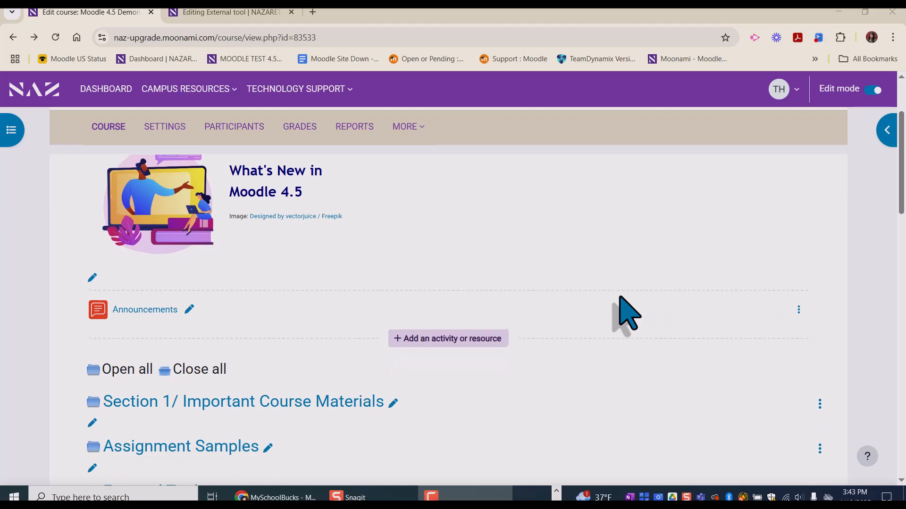
{"action": "scroll", "coordinate": [621, 297], "scroll_direction": "down", "scroll_amount": 4}
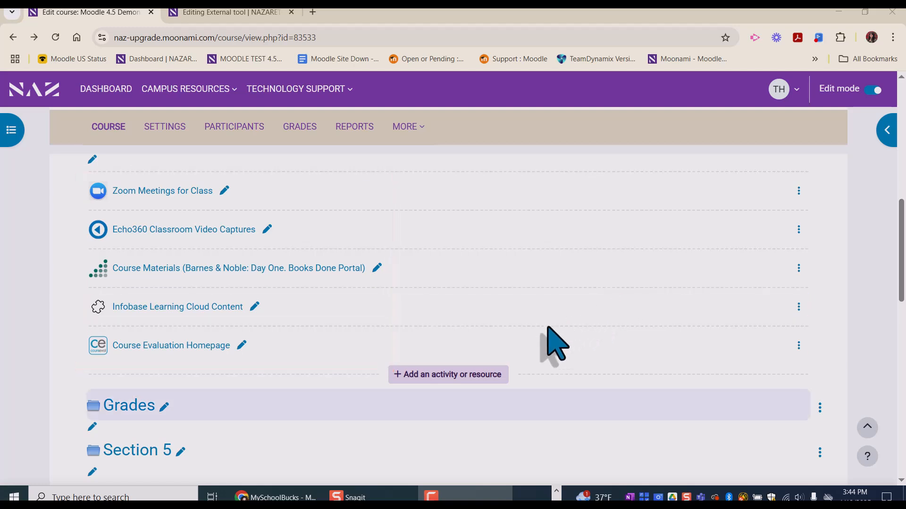
{"action": "left_click", "coordinate": [439, 377]}
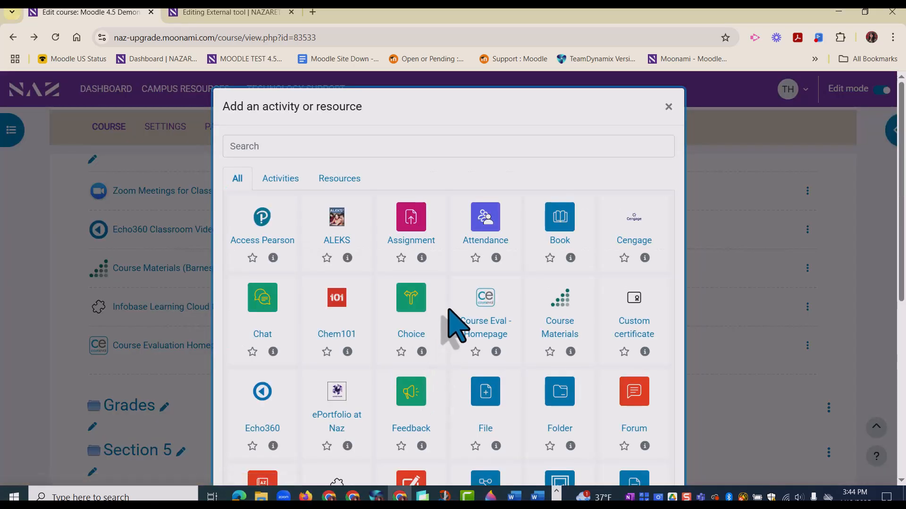
{"action": "scroll", "coordinate": [448, 310], "scroll_direction": "down", "scroll_amount": 2}
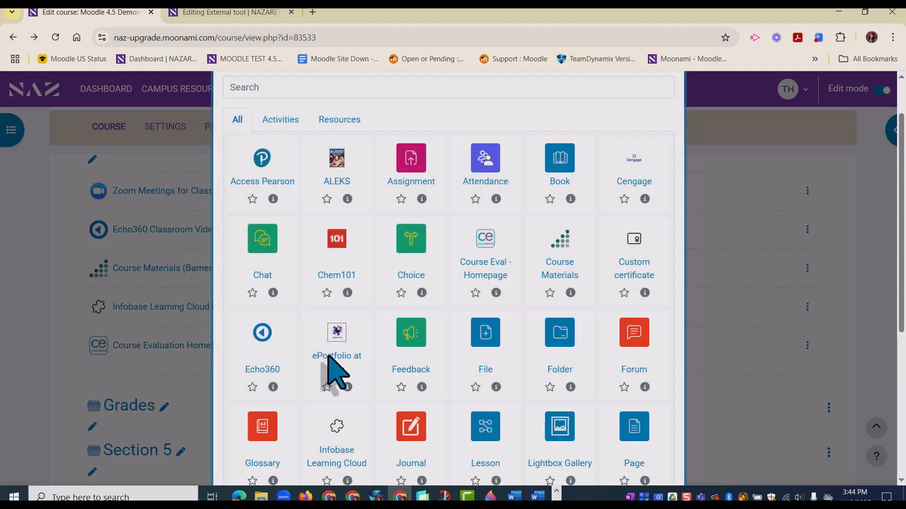
{"action": "left_click", "coordinate": [331, 359]}
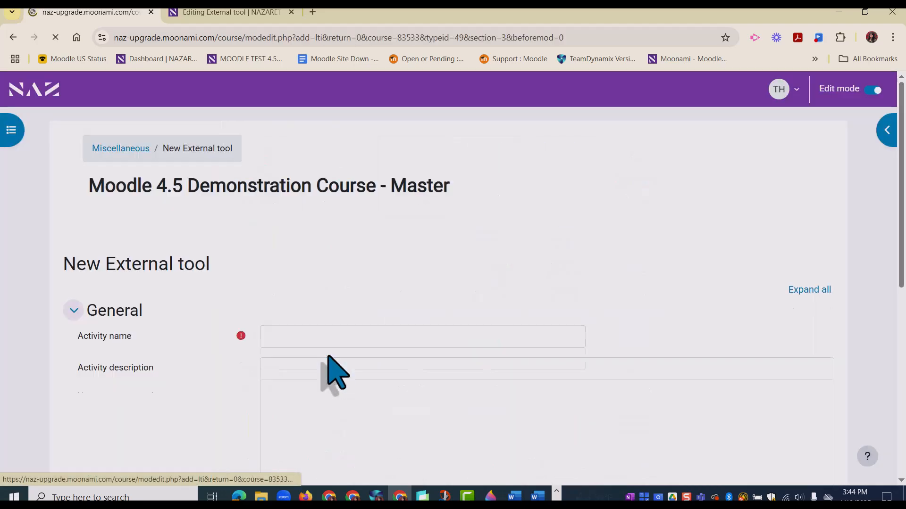
{"action": "left_click", "coordinate": [432, 359]}
{"action": "type", "text": "eP"}
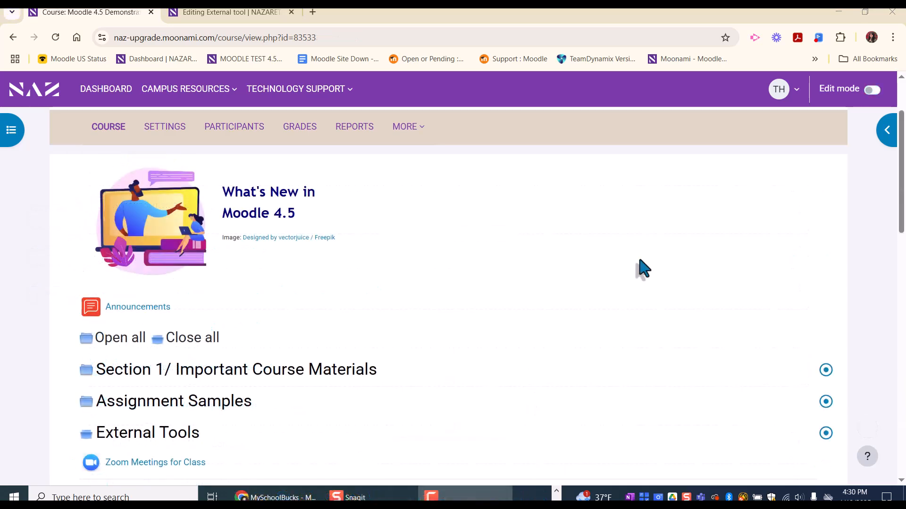
Look over the External Tools and Publisher Resources sections, and open the course's LTI External tools page
{"action": "scroll", "coordinate": [645, 269], "scroll_direction": "down", "scroll_amount": 5}
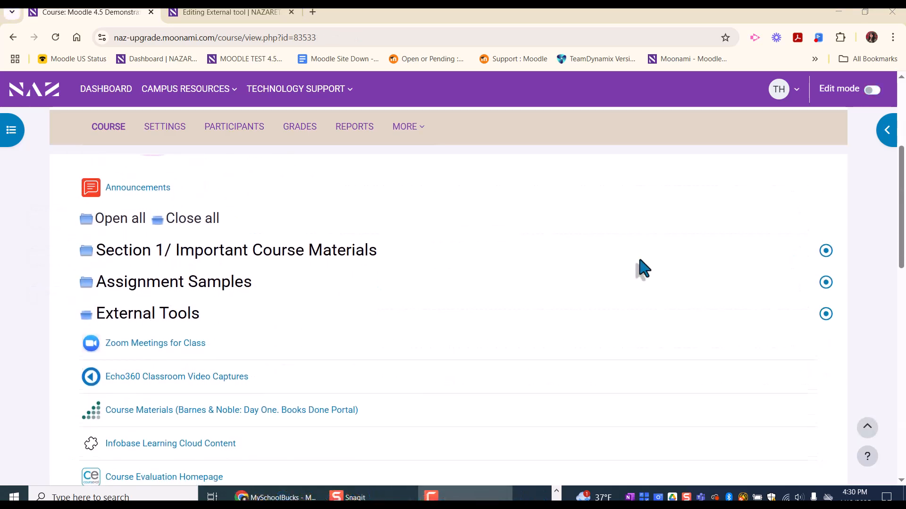
{"action": "scroll", "coordinate": [645, 269], "scroll_direction": "down", "scroll_amount": 2}
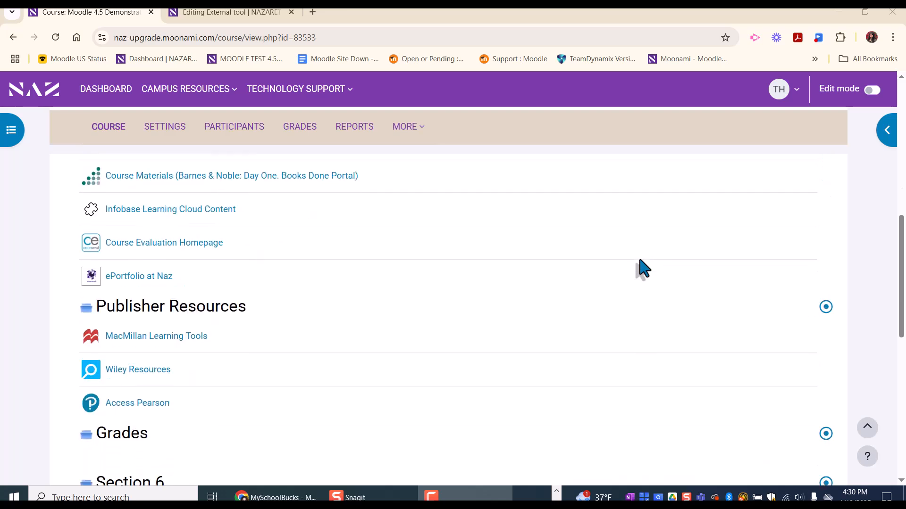
{"action": "scroll", "coordinate": [644, 269], "scroll_direction": "down", "scroll_amount": 1}
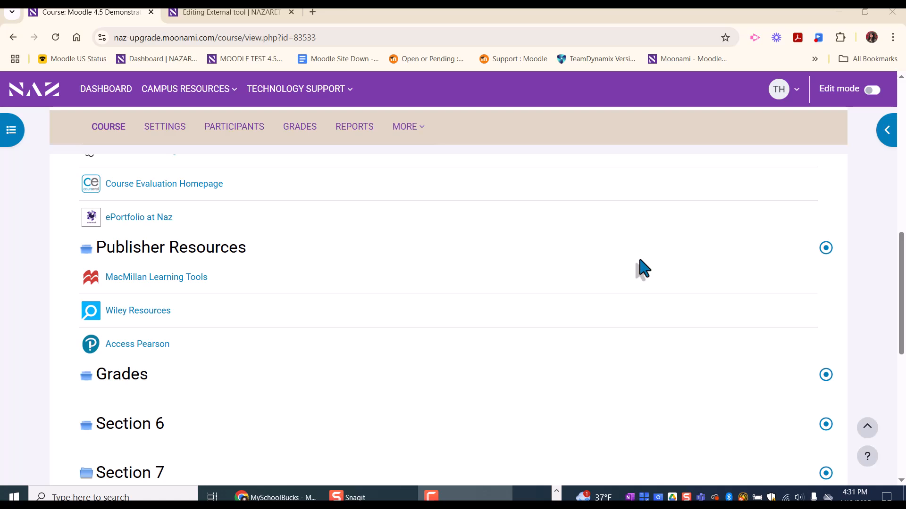
{"action": "left_click", "coordinate": [403, 129]}
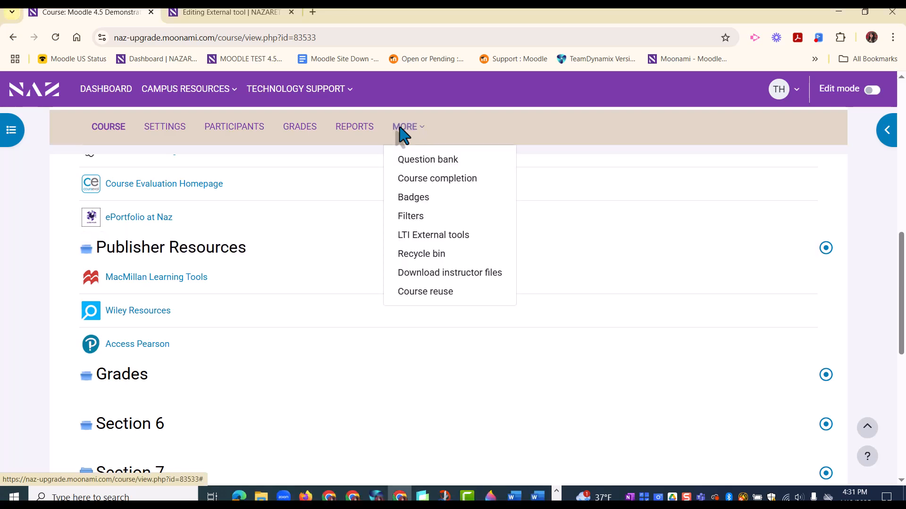
{"action": "left_click", "coordinate": [409, 235]}
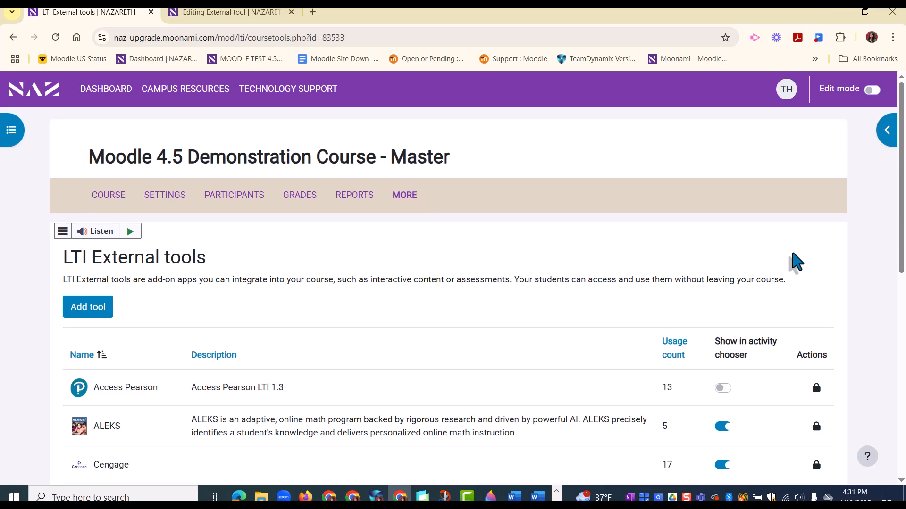
Show all LTI external tools on a single page and review which ones are enabled for the activity chooser
{"action": "scroll", "coordinate": [792, 262], "scroll_direction": "down", "scroll_amount": 2}
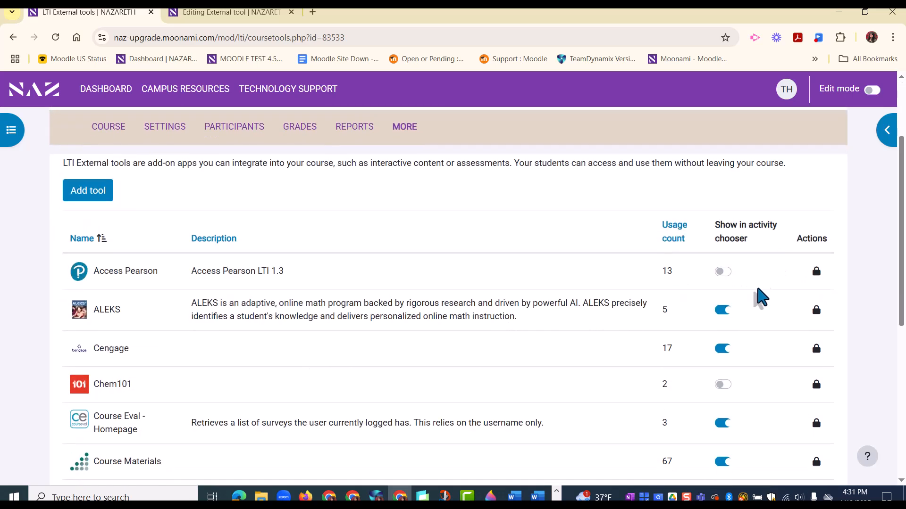
{"action": "scroll", "coordinate": [761, 297], "scroll_direction": "down", "scroll_amount": 2}
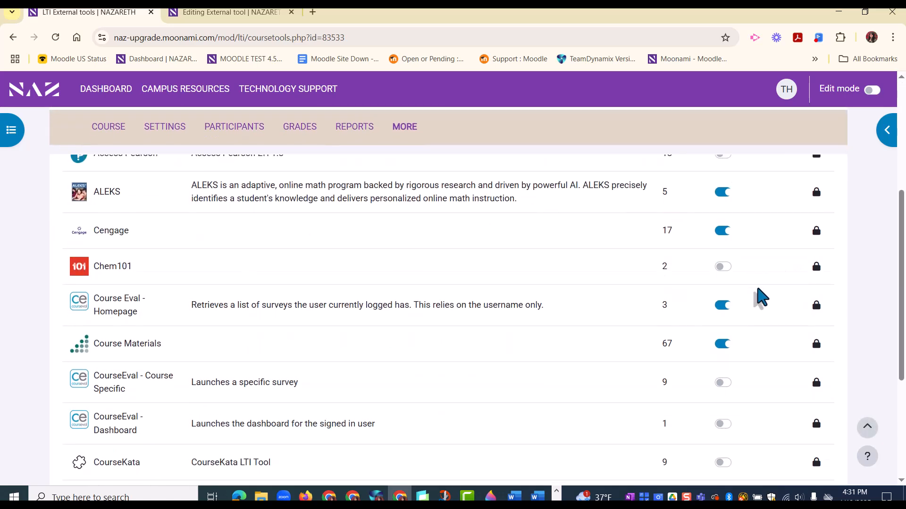
{"action": "scroll", "coordinate": [758, 297], "scroll_direction": "down", "scroll_amount": 2}
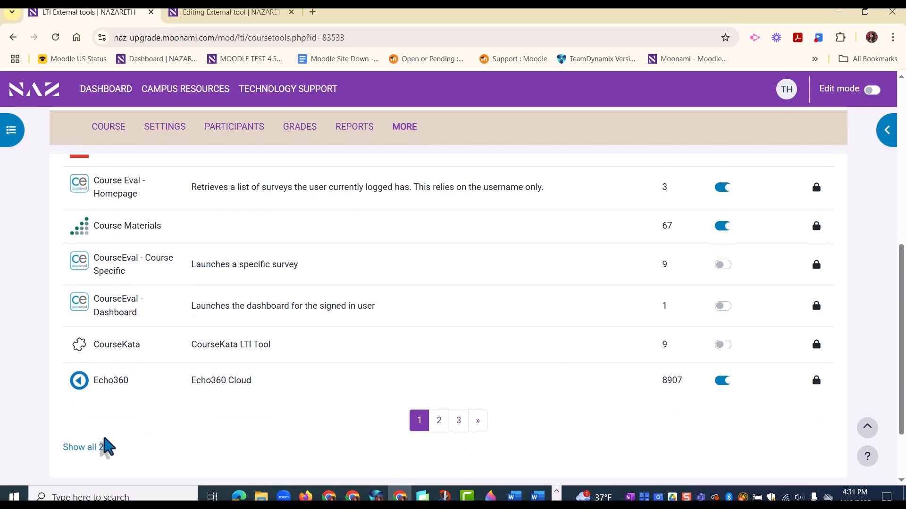
{"action": "left_click", "coordinate": [84, 451]}
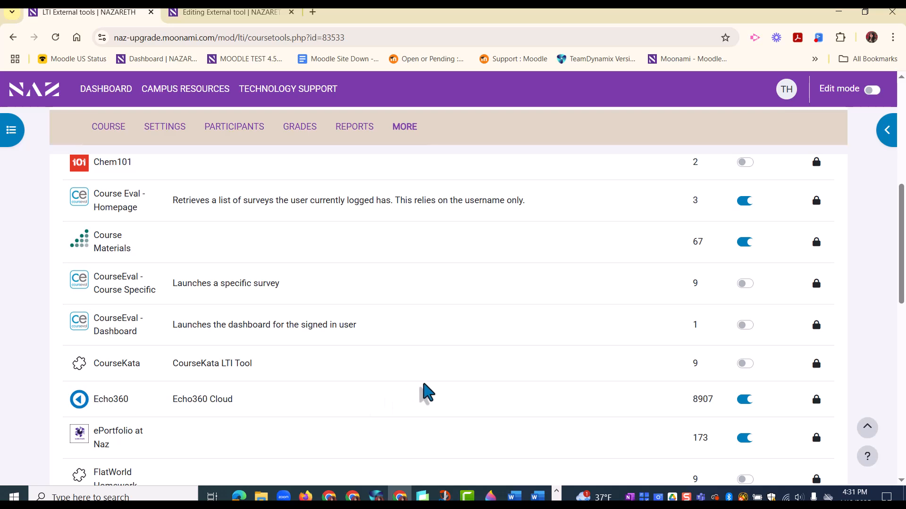
{"action": "scroll", "coordinate": [427, 393], "scroll_direction": "down", "scroll_amount": 6}
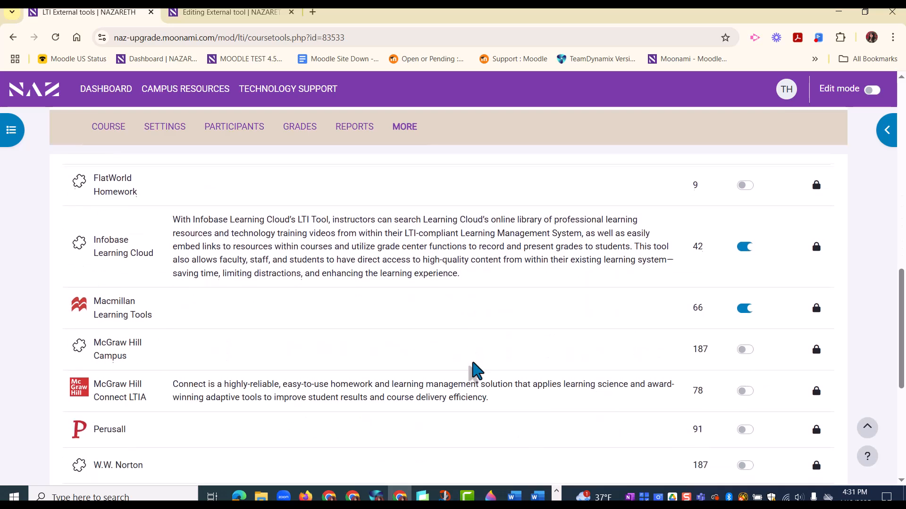
{"action": "scroll", "coordinate": [471, 371], "scroll_direction": "down", "scroll_amount": 3}
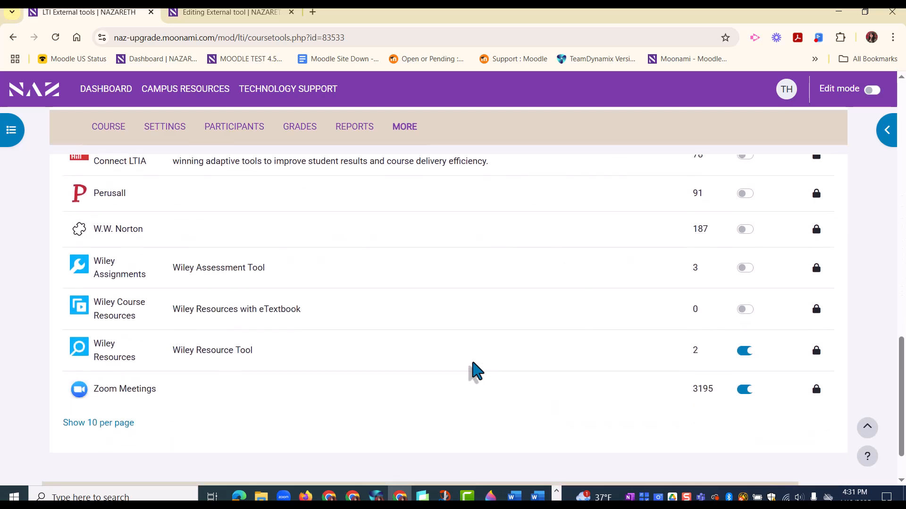
Enable Access Pearson, Chem101 and CourseEval - Course Specific to show in the activity chooser
{"action": "left_click_drag", "start_coordinate": [899, 363], "coordinate": [889, 147]}
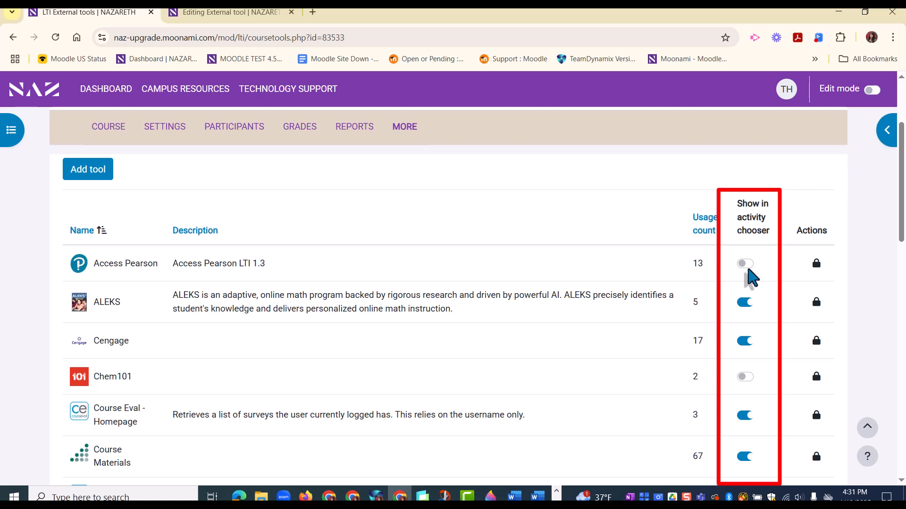
{"action": "left_click", "coordinate": [744, 264]}
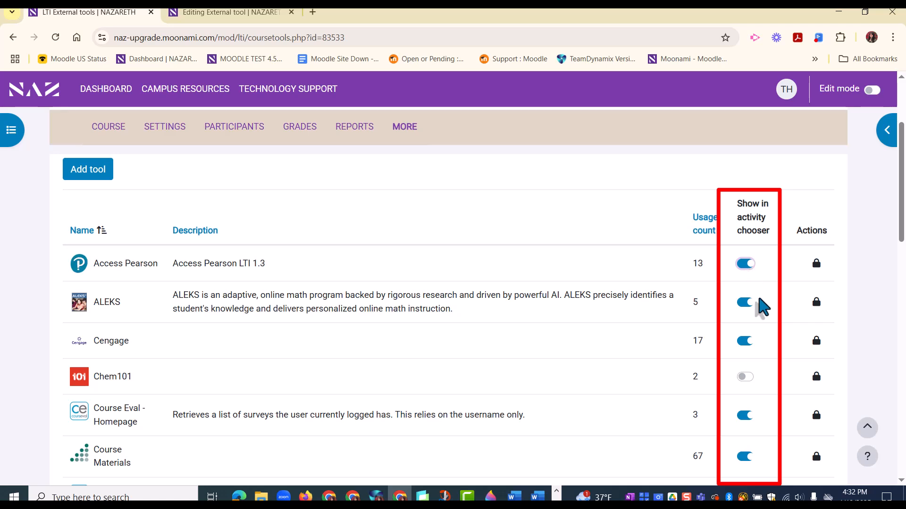
{"action": "scroll", "coordinate": [759, 300], "scroll_direction": "down", "scroll_amount": 2}
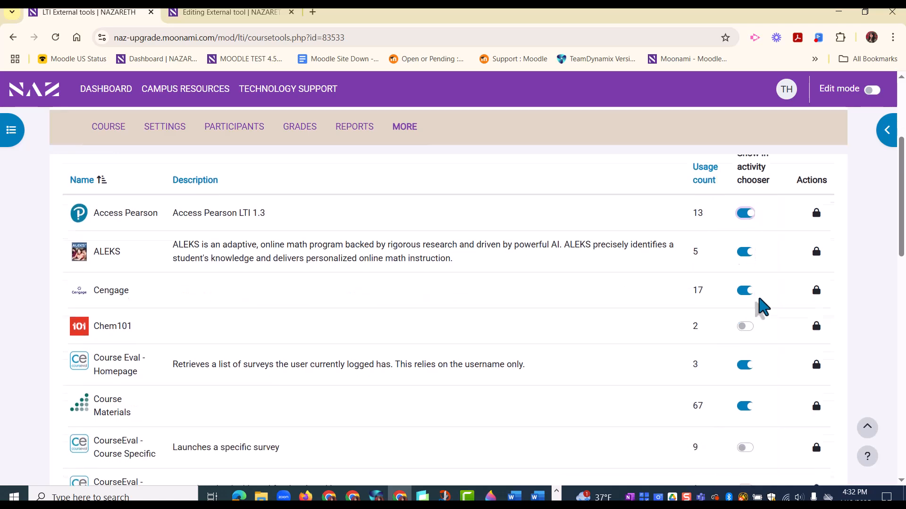
{"action": "left_click", "coordinate": [745, 259]}
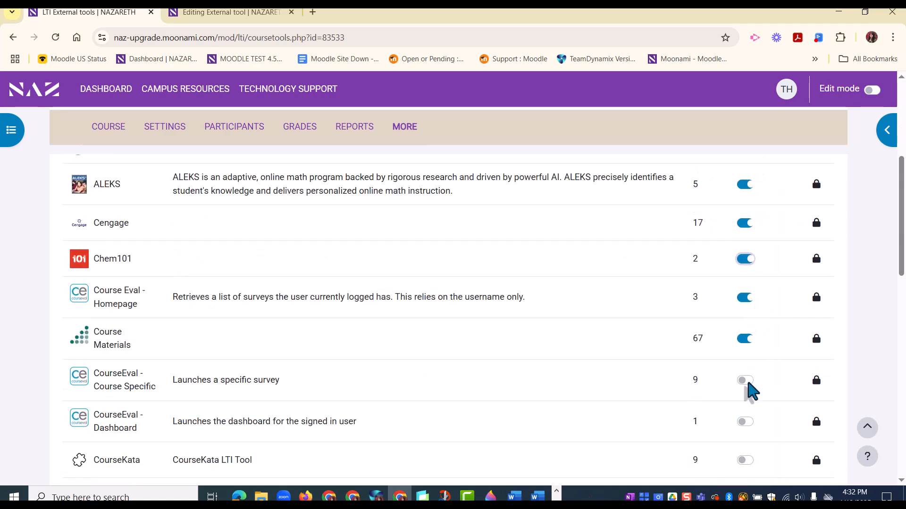
{"action": "left_click", "coordinate": [746, 382]}
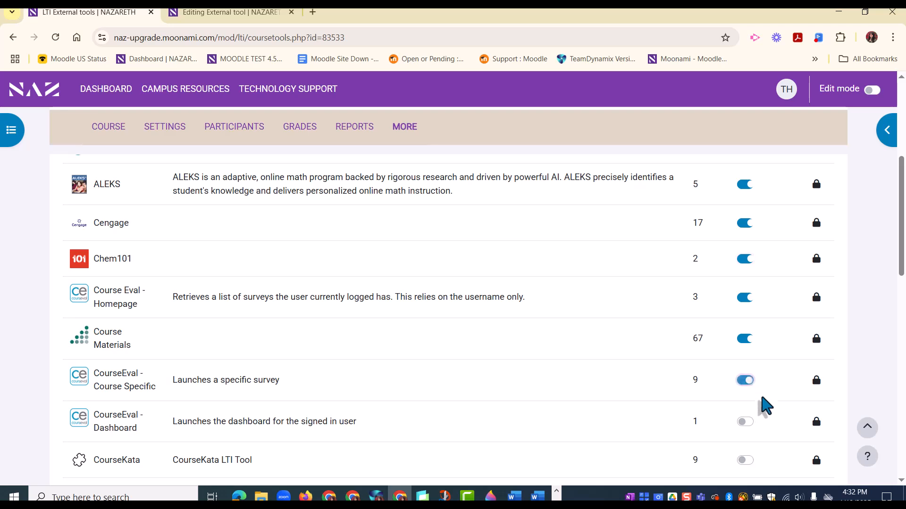
Return to the course page and, with edit mode turned on, open the activity chooser for the Publisher Resources section
{"action": "scroll", "coordinate": [770, 412], "scroll_direction": "up", "scroll_amount": 5}
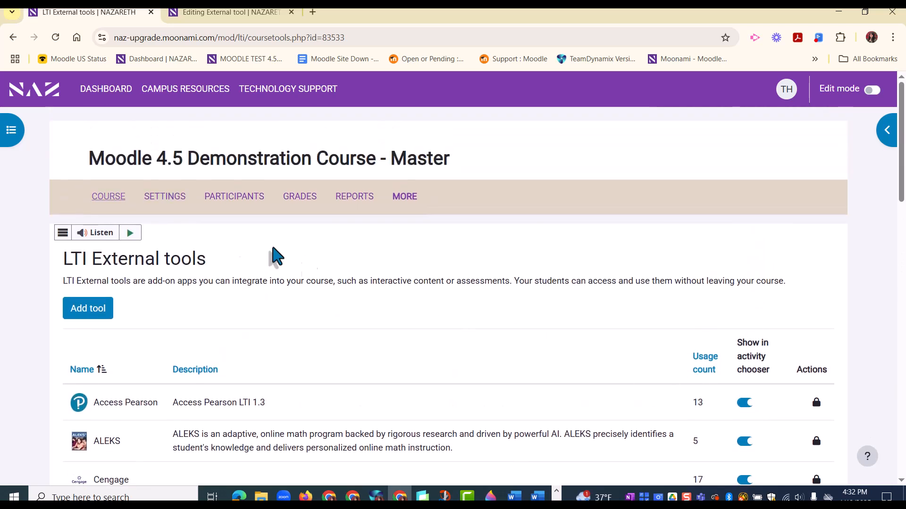
{"action": "left_click", "coordinate": [107, 201]}
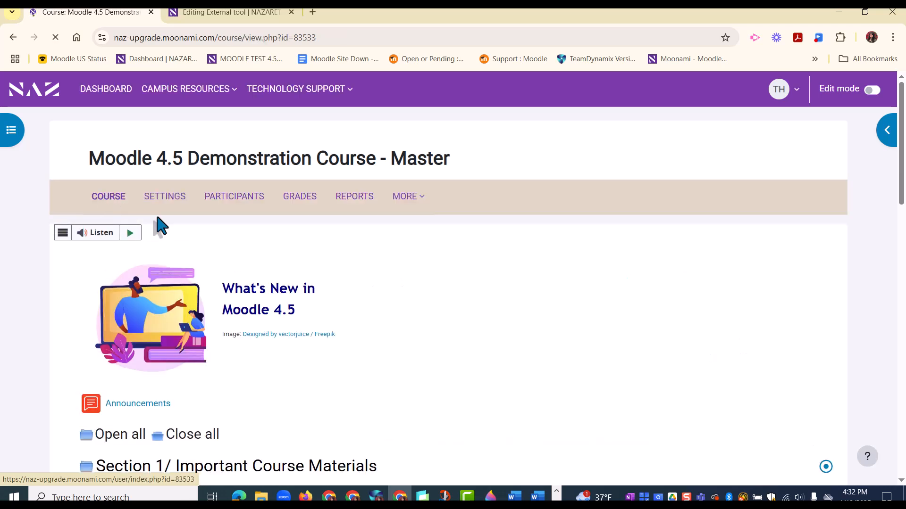
{"action": "scroll", "coordinate": [516, 377], "scroll_direction": "down", "scroll_amount": 2}
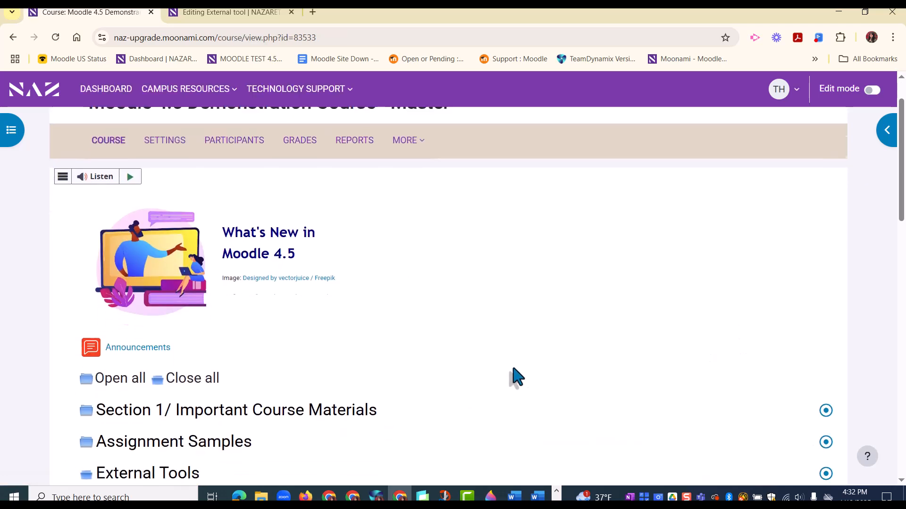
{"action": "scroll", "coordinate": [517, 377], "scroll_direction": "down", "scroll_amount": 1}
{"action": "scroll", "coordinate": [517, 376], "scroll_direction": "down", "scroll_amount": 1}
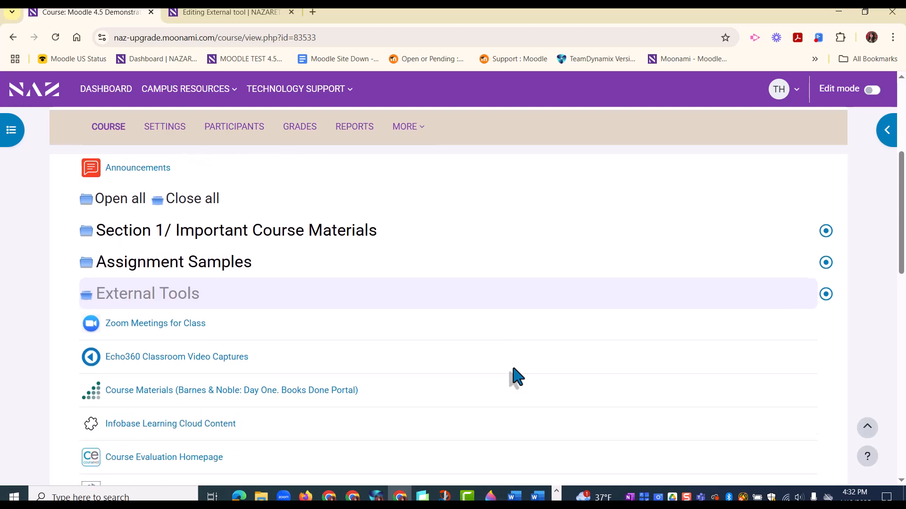
{"action": "scroll", "coordinate": [517, 377], "scroll_direction": "down", "scroll_amount": 2}
{"action": "scroll", "coordinate": [516, 377], "scroll_direction": "down", "scroll_amount": 2}
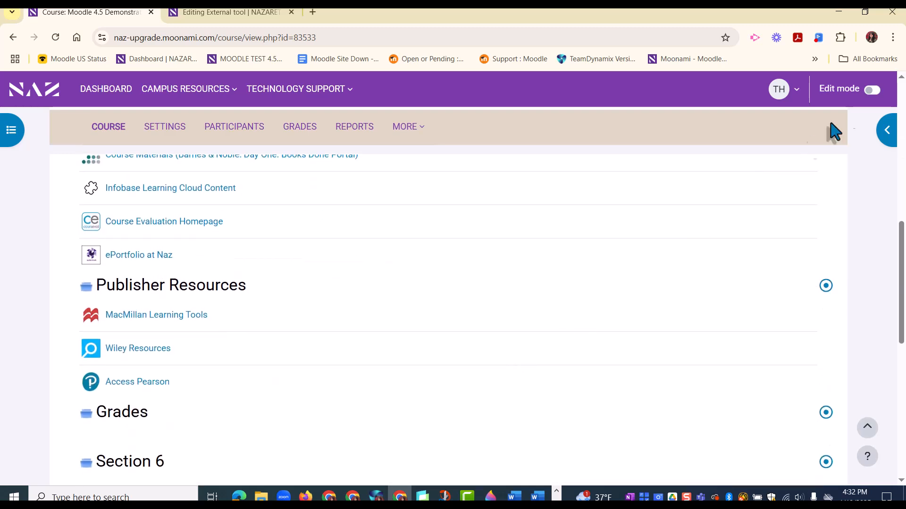
{"action": "left_click", "coordinate": [872, 90]}
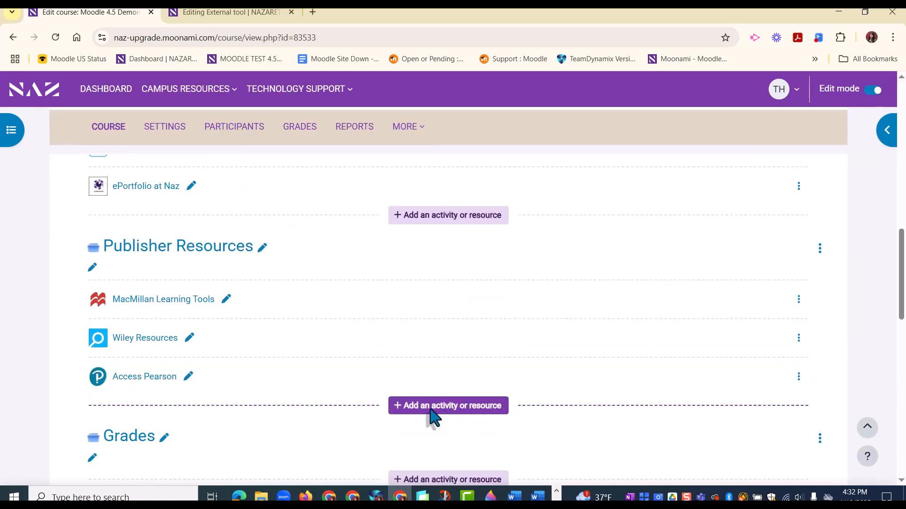
{"action": "left_click", "coordinate": [430, 409]}
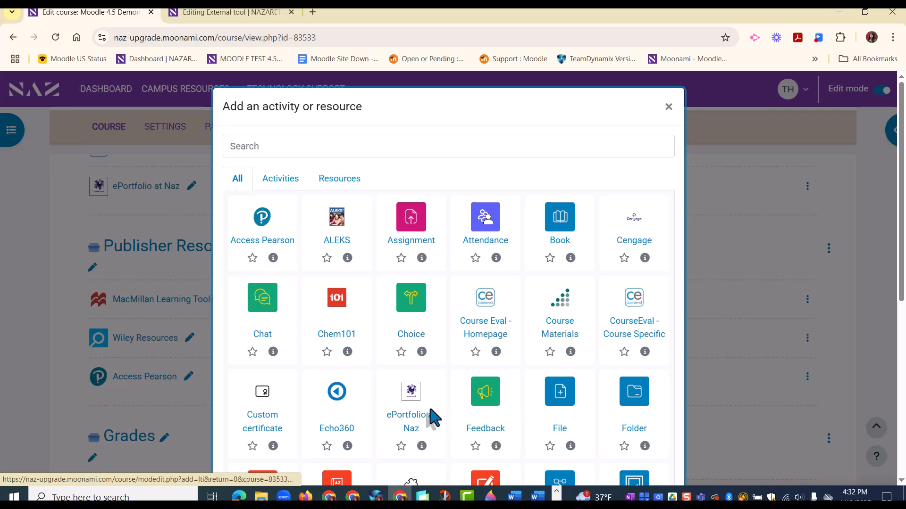
Try to add an Access Pearson external tool to the Publisher Resources section, starting its activity name with "Acc"
{"action": "left_click", "coordinate": [257, 246]}
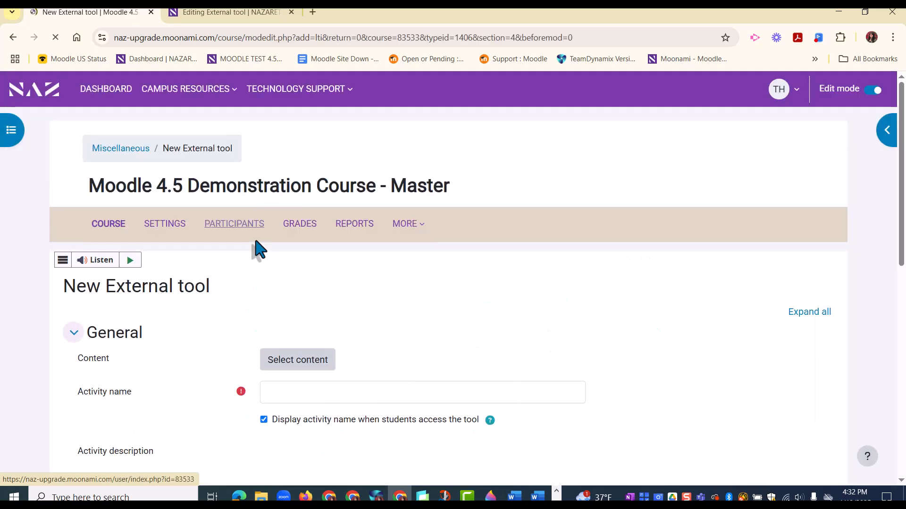
{"action": "left_click", "coordinate": [330, 400]}
{"action": "type", "text": "Acc"}
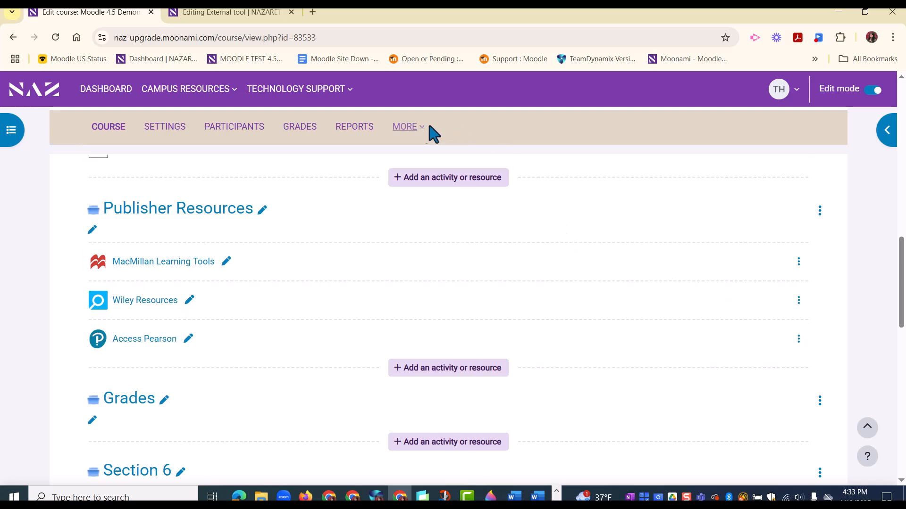
Hide Course Materials, Course Eval - Homepage, Chem101 and Cengage from the activity chooser in the LTI External tools settings, and return to the course page
{"action": "left_click", "coordinate": [404, 128]}
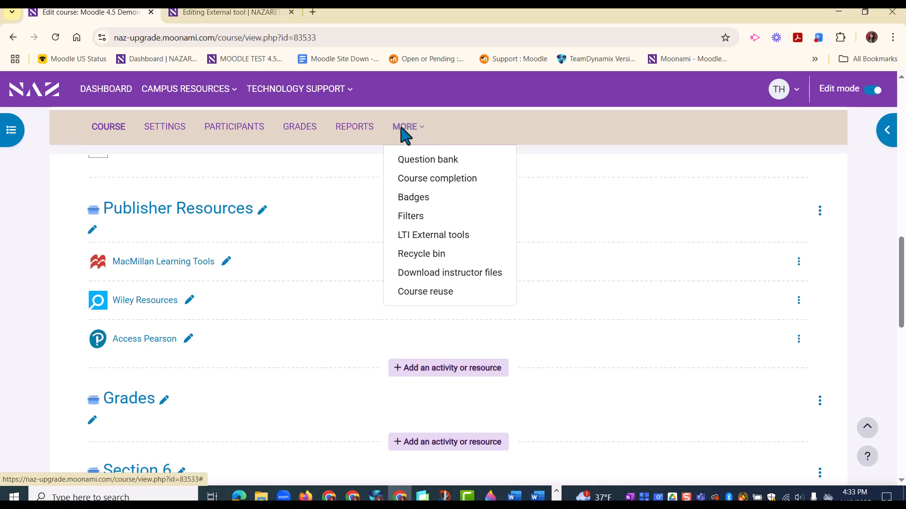
{"action": "left_click", "coordinate": [414, 236]}
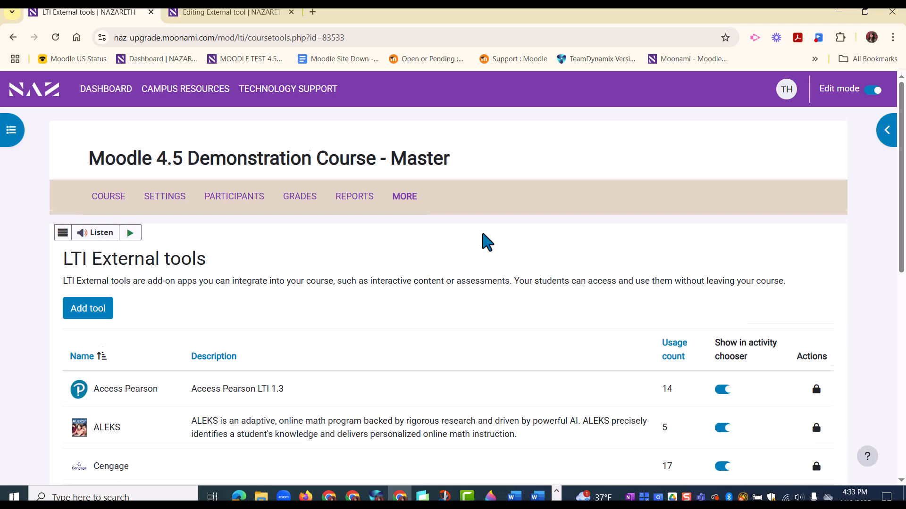
{"action": "scroll", "coordinate": [486, 241], "scroll_direction": "down", "scroll_amount": 6}
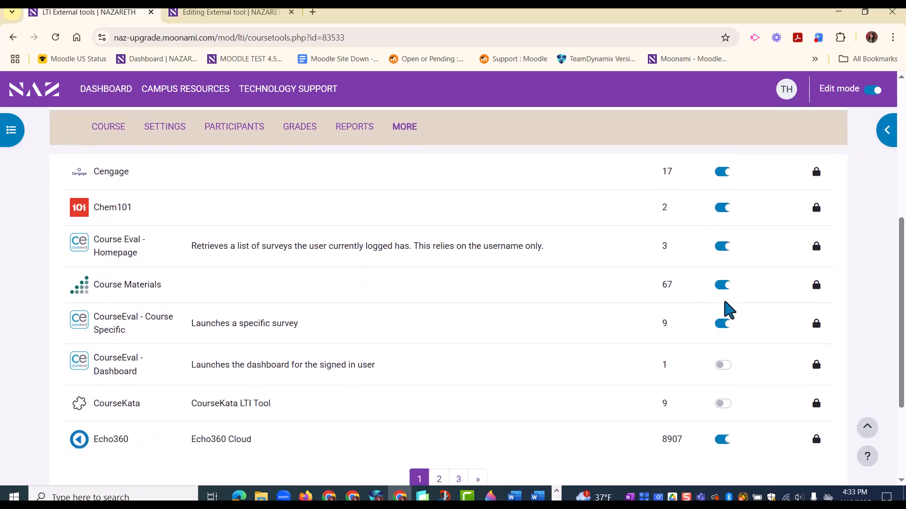
{"action": "left_click", "coordinate": [722, 285]}
{"action": "left_click", "coordinate": [722, 246]}
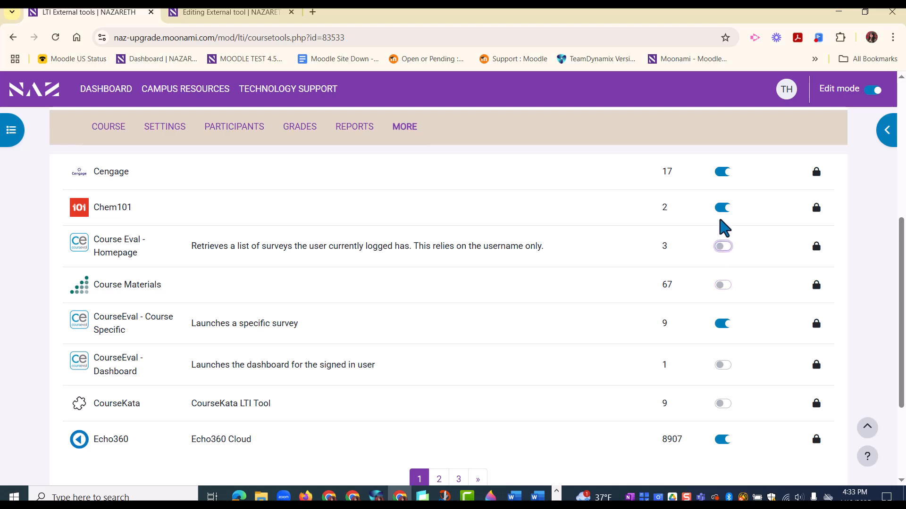
{"action": "left_click", "coordinate": [722, 207]}
{"action": "left_click", "coordinate": [722, 172]}
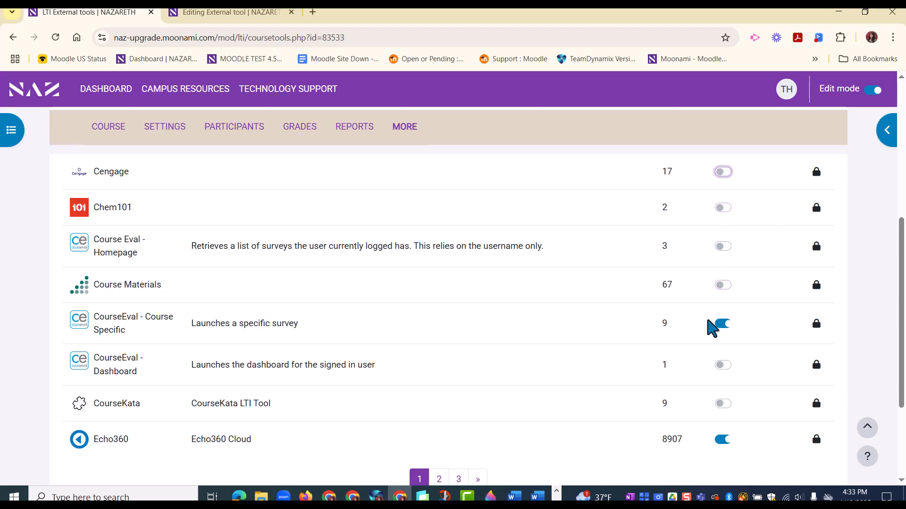
{"action": "left_click", "coordinate": [118, 132]}
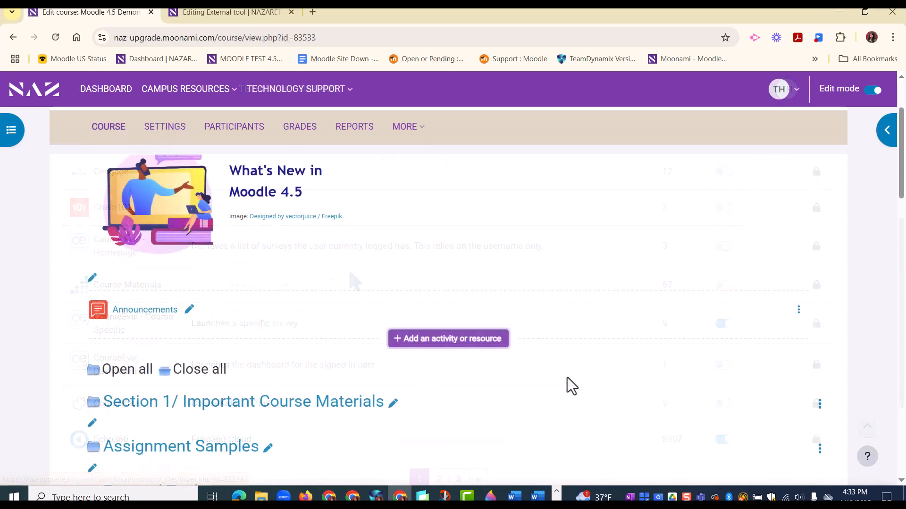